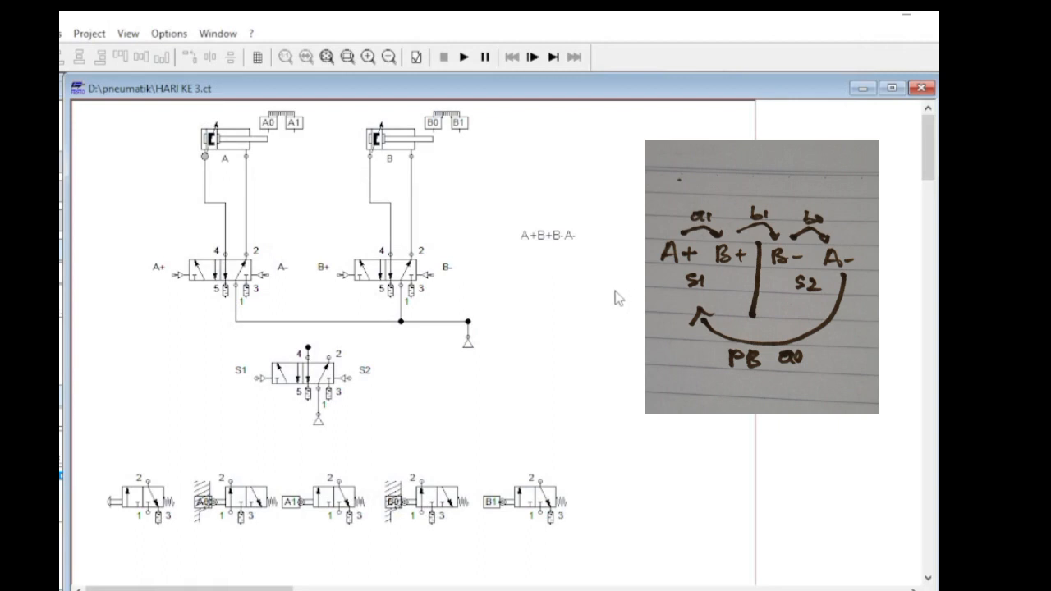
Move the A+B+B-A- text between the two cylinders and link the pushbutton valve through the A0 valve to the S1 pilot port.
left_click_drag(541, 241, 307, 222)
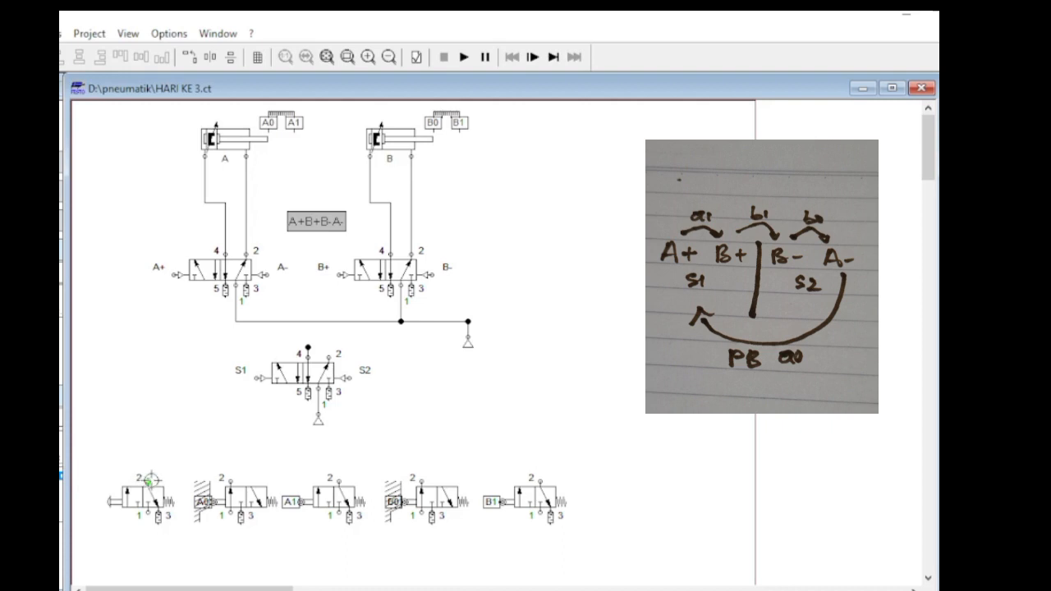
left_click(150, 480)
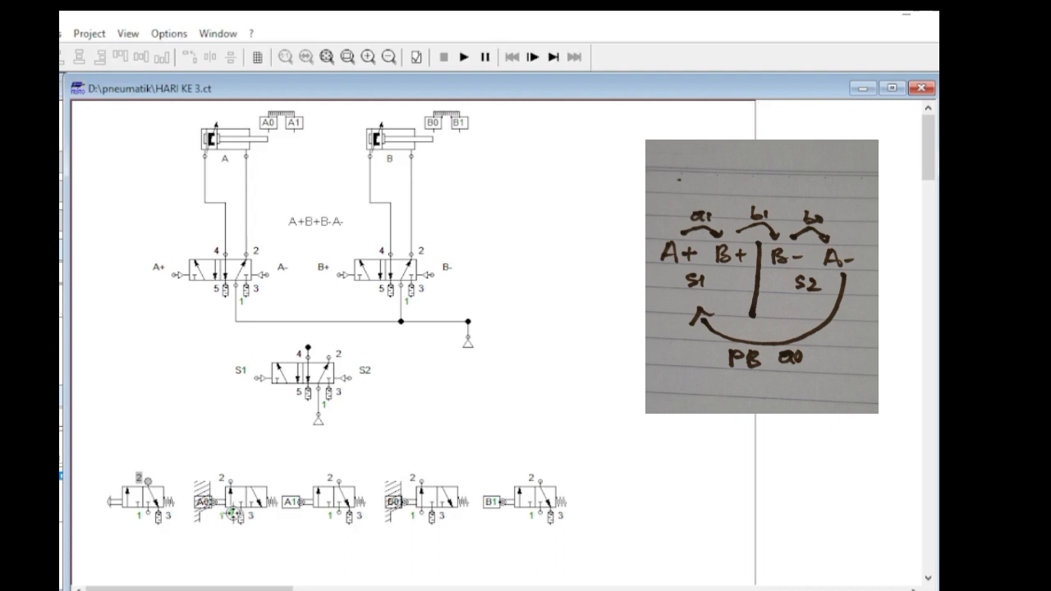
left_click_drag(148, 481, 230, 515)
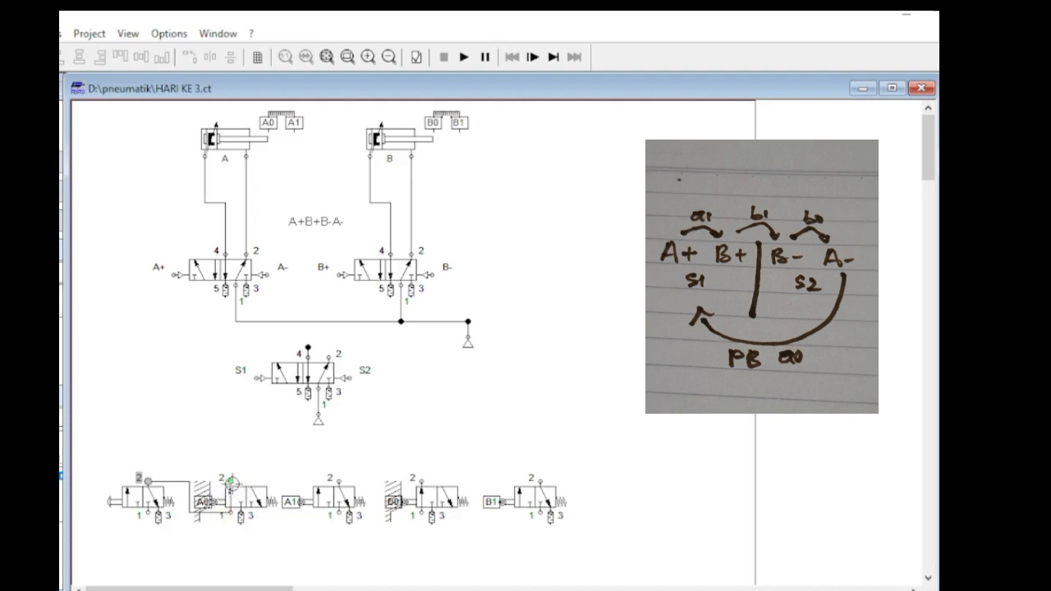
mouse_move(231, 483)
left_mouse_down()
mouse_move(238, 398)
mouse_move(255, 377)
left_mouse_up()
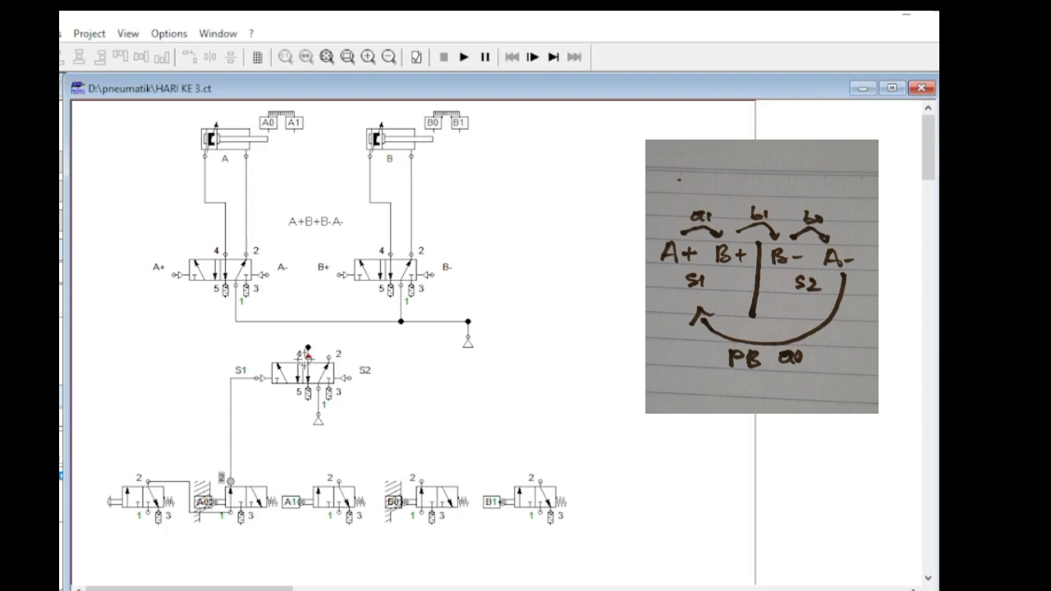
Connect the S1/S2 valve's port 4 line to the A+ pilot port and to port 1 of the A1 valve, routed clear of the S1/S2 valve.
mouse_move(308, 358)
left_mouse_down()
mouse_move(189, 342)
mouse_move(172, 276)
mouse_move(261, 358)
mouse_move(302, 362)
mouse_move(308, 346)
left_mouse_up()
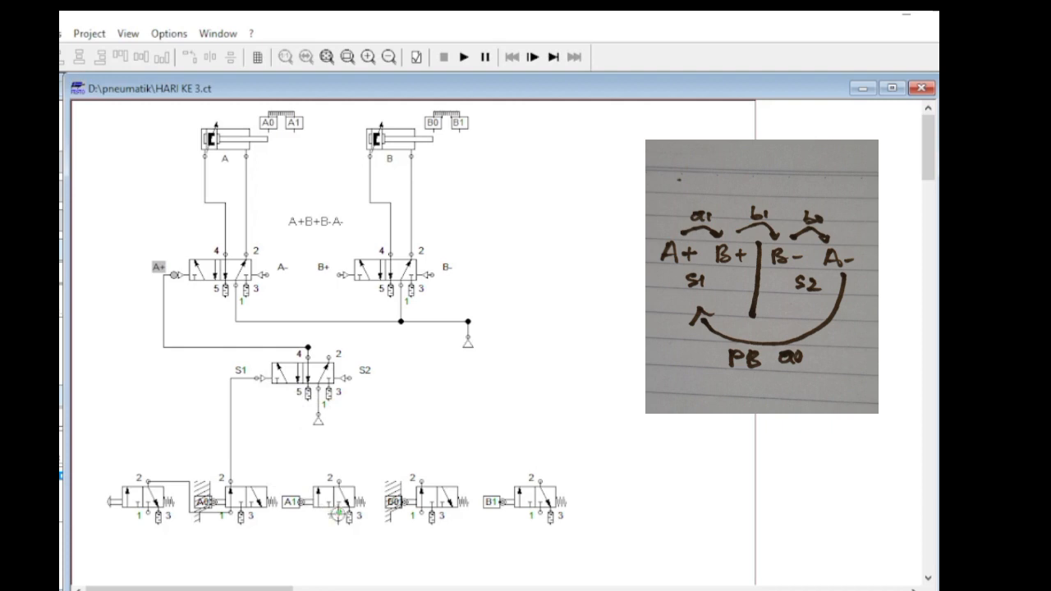
left_click_drag(339, 514, 322, 352)
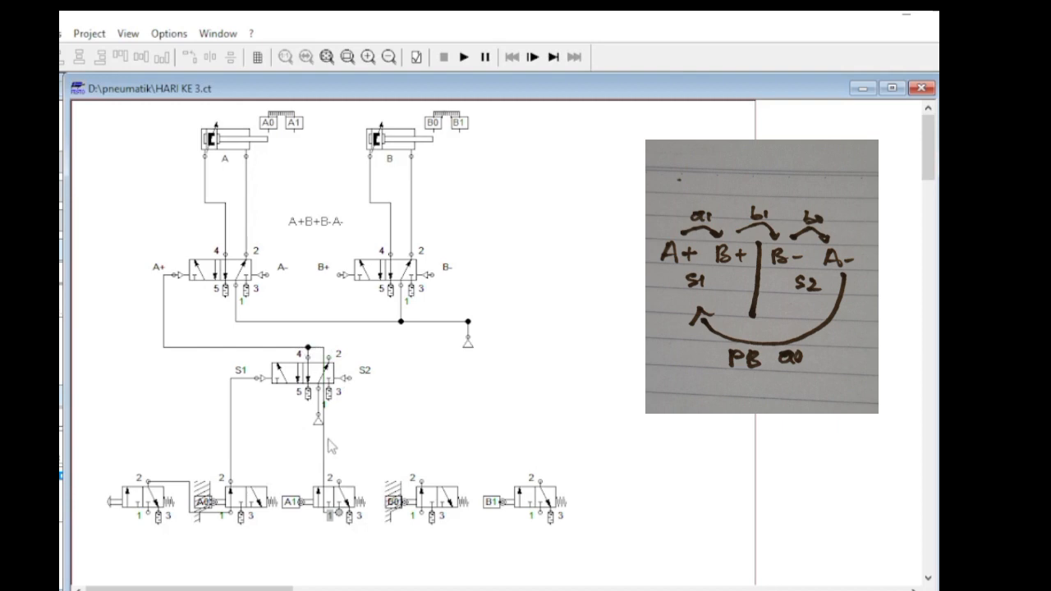
left_click_drag(324, 439, 367, 437)
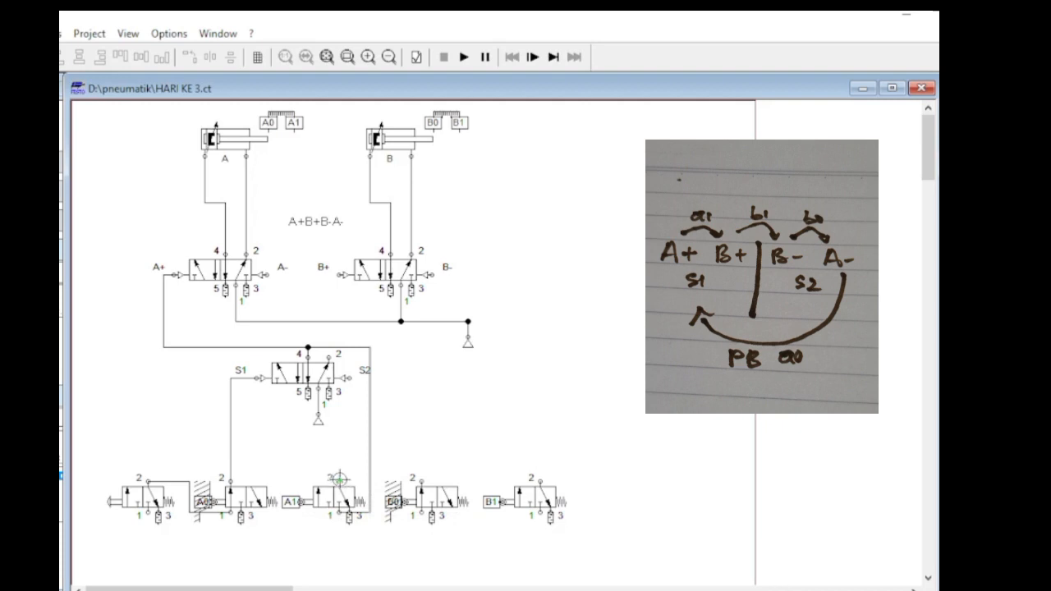
Connect port 2 of the A1 valve to the B+ pilot port and adjust the line's vertical segment.
left_click_drag(365, 292, 340, 276)
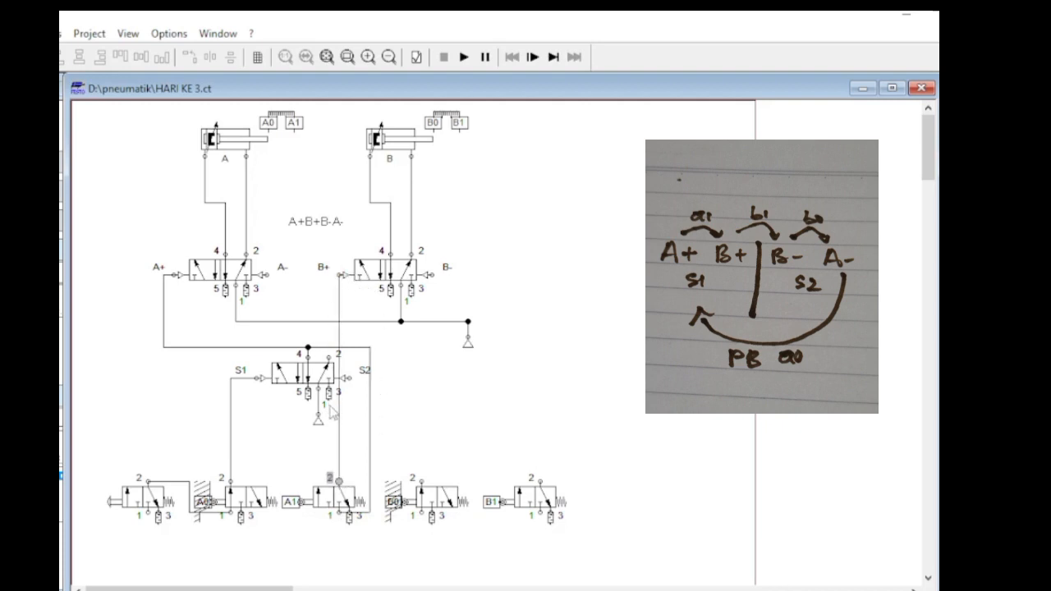
left_click_drag(339, 418, 328, 421)
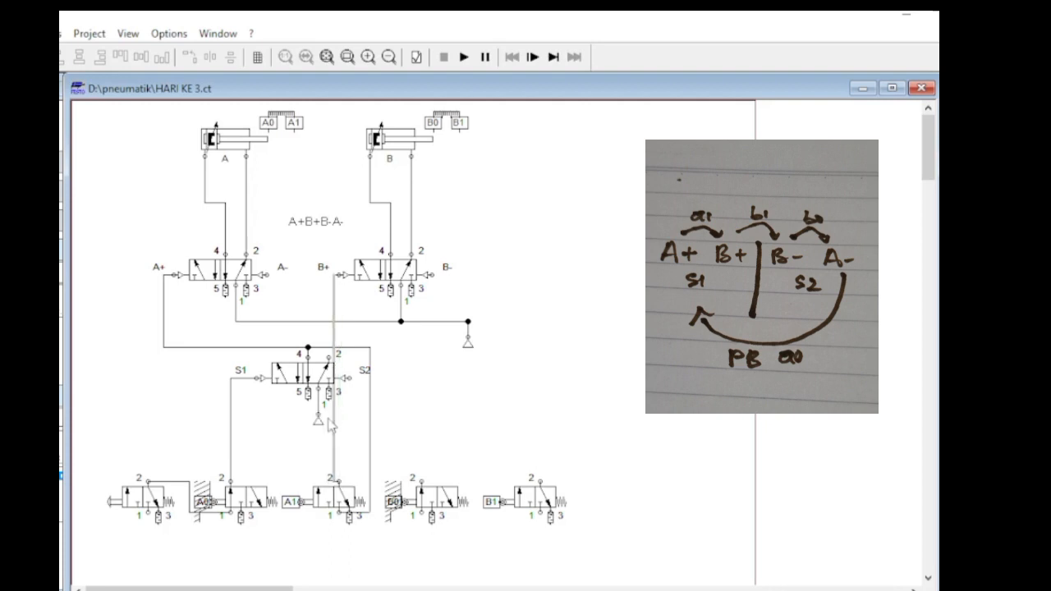
left_click(352, 433)
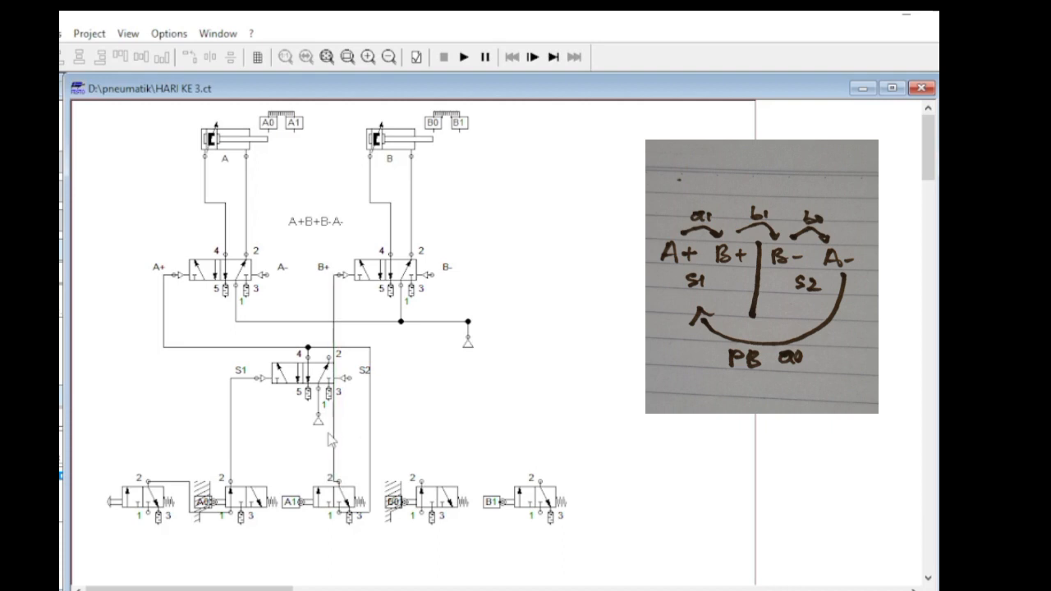
left_click_drag(331, 431, 337, 430)
left_click(373, 449)
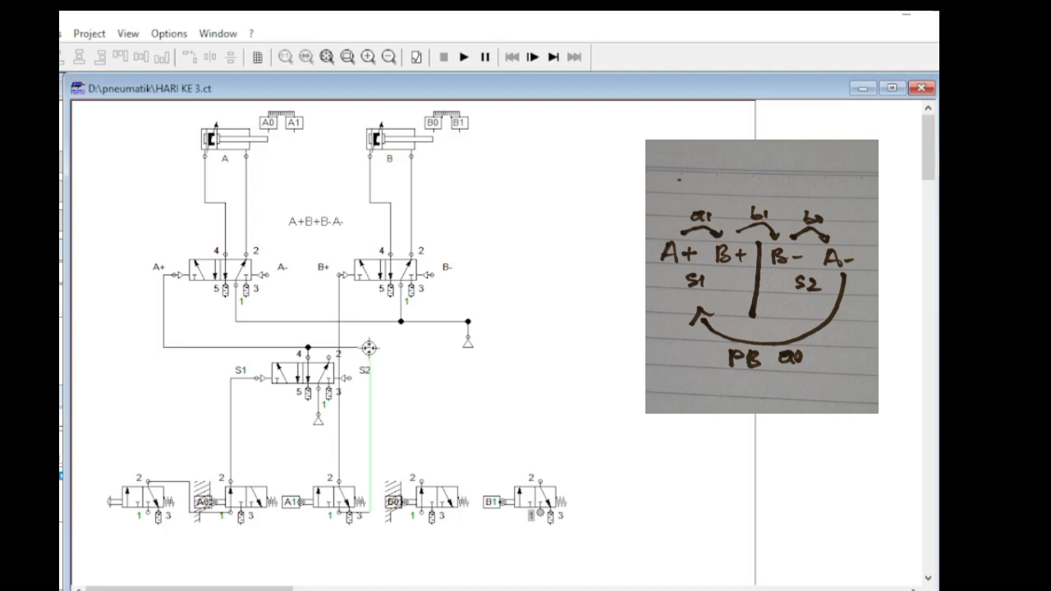
Connect port 1 of the B1 valve to the S1/S2 valve's port 4 line and its port 2 to the S2 pilot port.
left_click(370, 347)
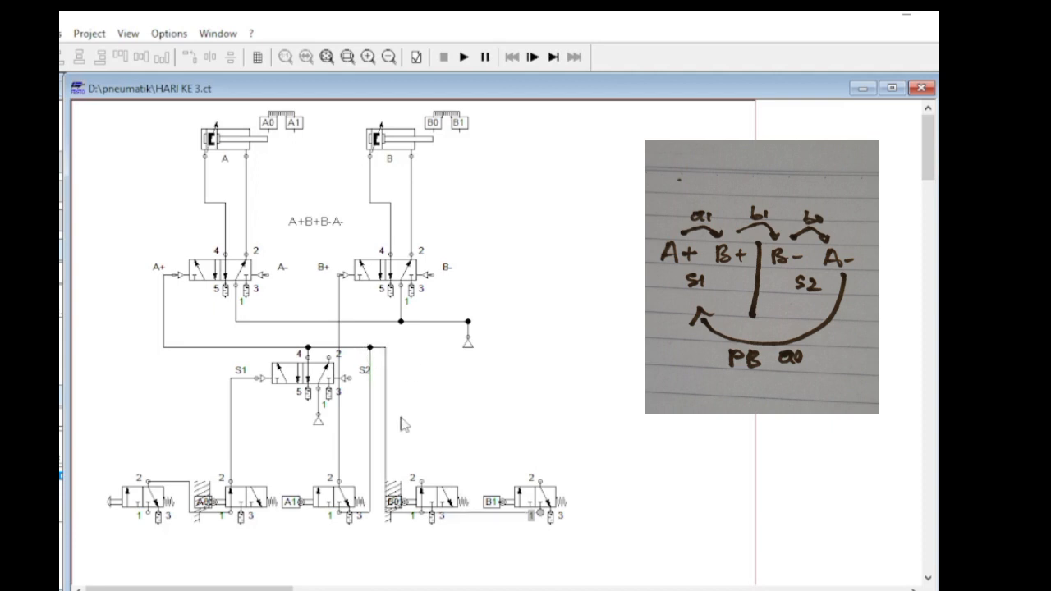
left_click_drag(386, 422, 495, 425)
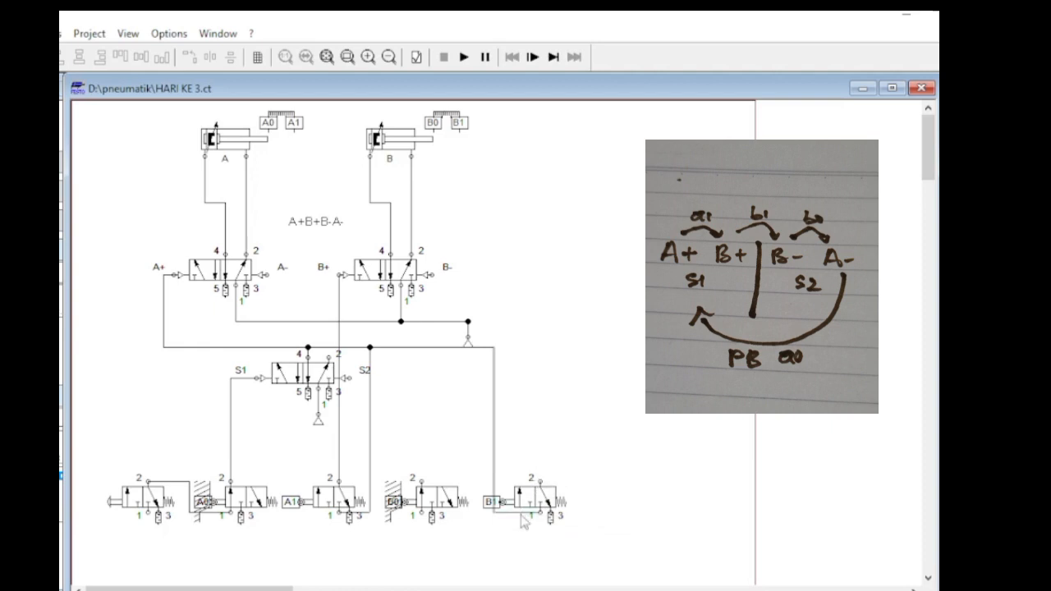
mouse_move(523, 512)
left_mouse_down()
mouse_move(494, 505)
mouse_move(535, 488)
mouse_move(430, 395)
mouse_move(353, 379)
left_mouse_up()
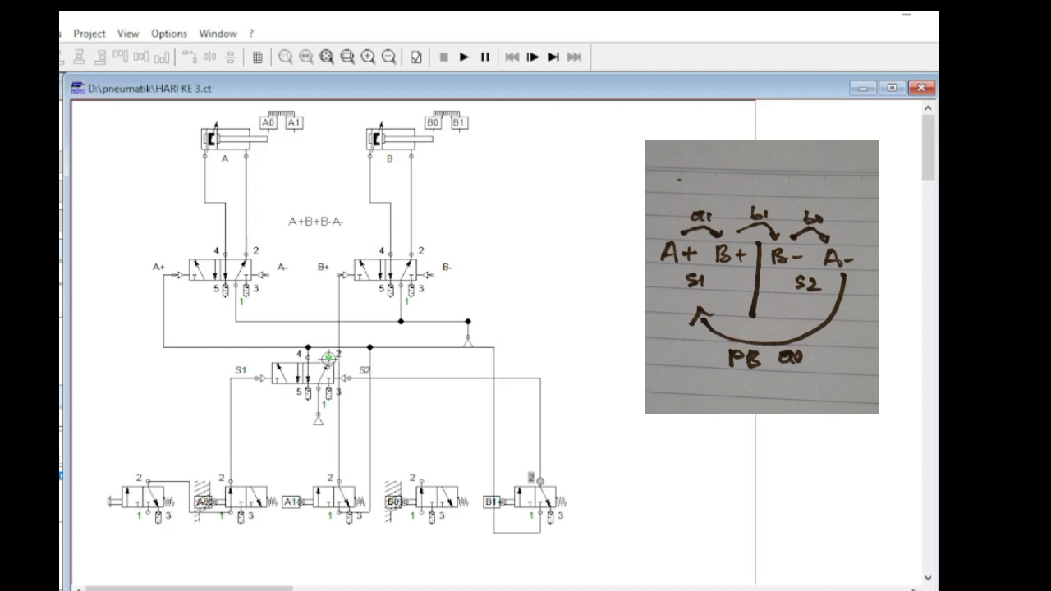
Connect port 2 of the S1/S2 valve to the B- pilot port of cylinder B's valve.
left_click(329, 356)
left_click(429, 278)
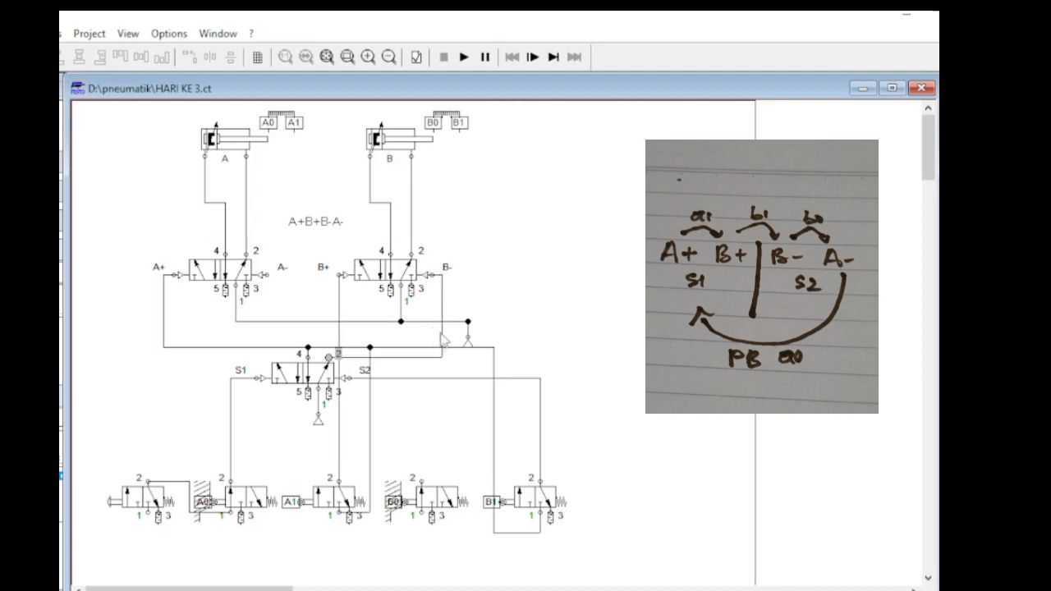
left_click_drag(440, 345, 442, 358)
Connect port 1 of the B0 valve to the S1/S2 valve's port 2 line and its port 2 to the A- pilot port, rerouting the lines.
left_click_drag(400, 373, 400, 358)
left_click_drag(400, 441, 402, 417)
left_click(395, 417)
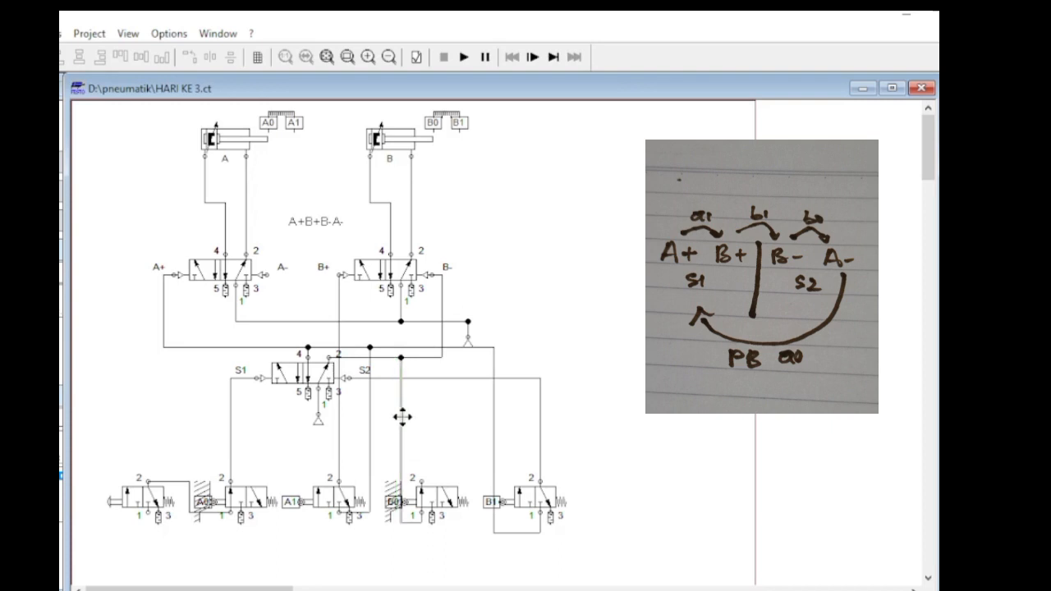
left_click(415, 431)
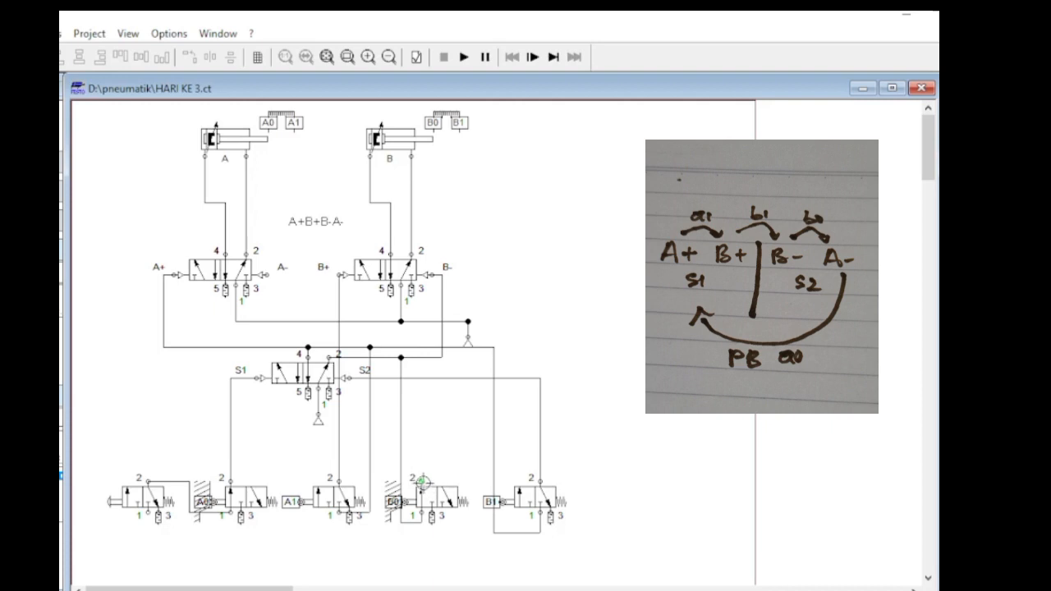
mouse_move(423, 482)
left_mouse_down()
mouse_move(428, 451)
mouse_move(261, 275)
left_mouse_up()
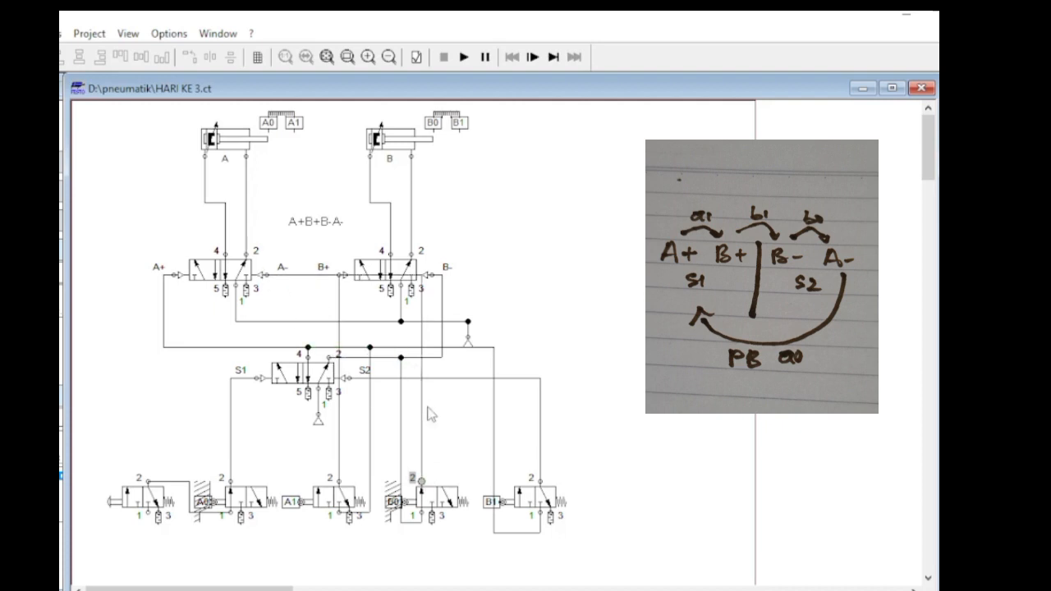
left_click_drag(420, 420, 277, 400)
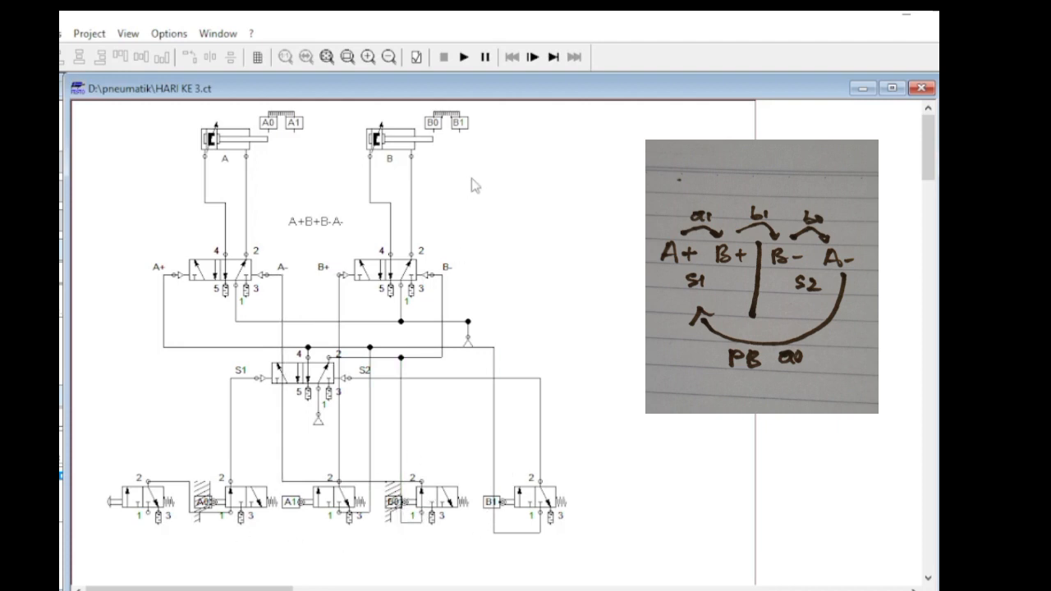
Run the circuit simulation, accepting the line warnings, and stop it after checking the pressurised lines.
left_click(464, 56)
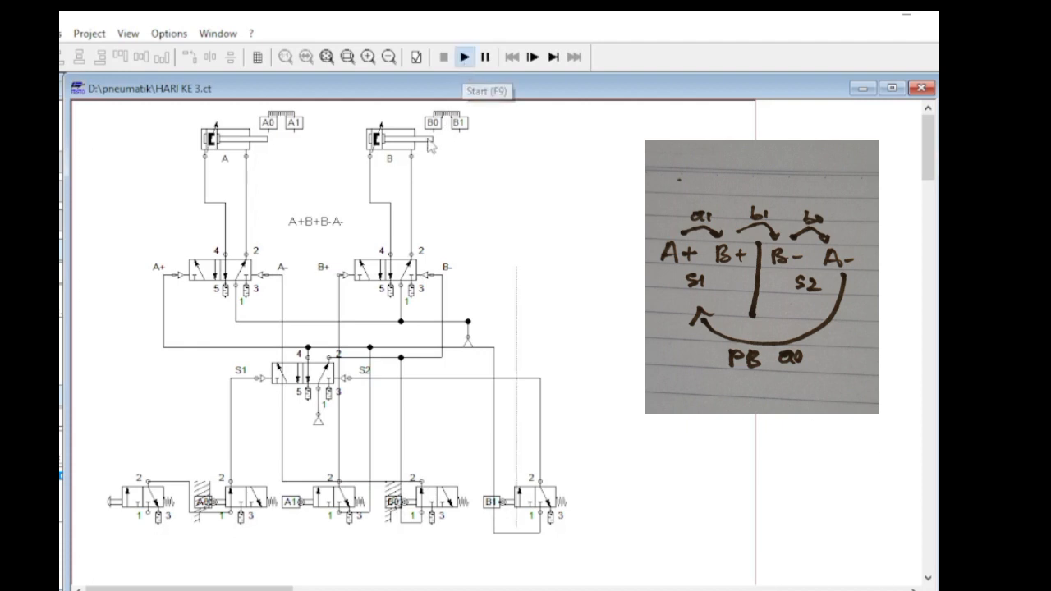
left_click(348, 353)
left_click(352, 353)
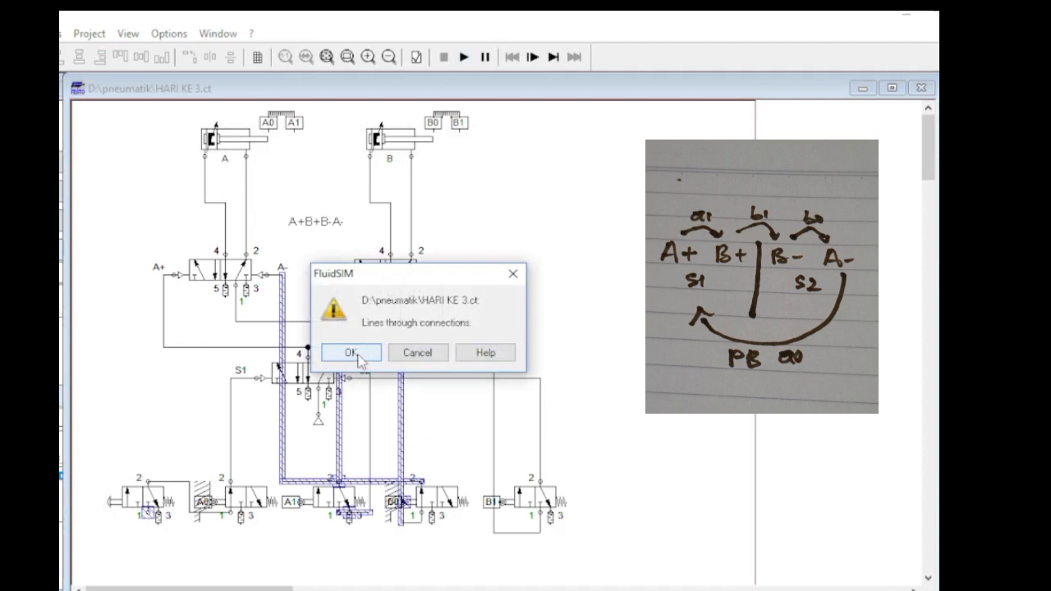
left_click(358, 362)
left_click(332, 356)
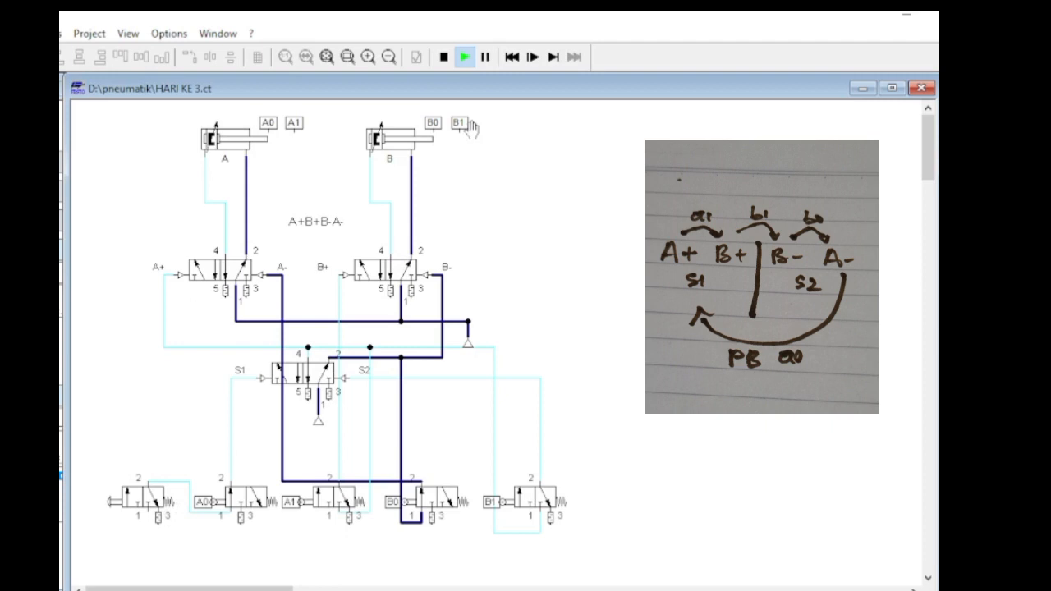
left_click(443, 57)
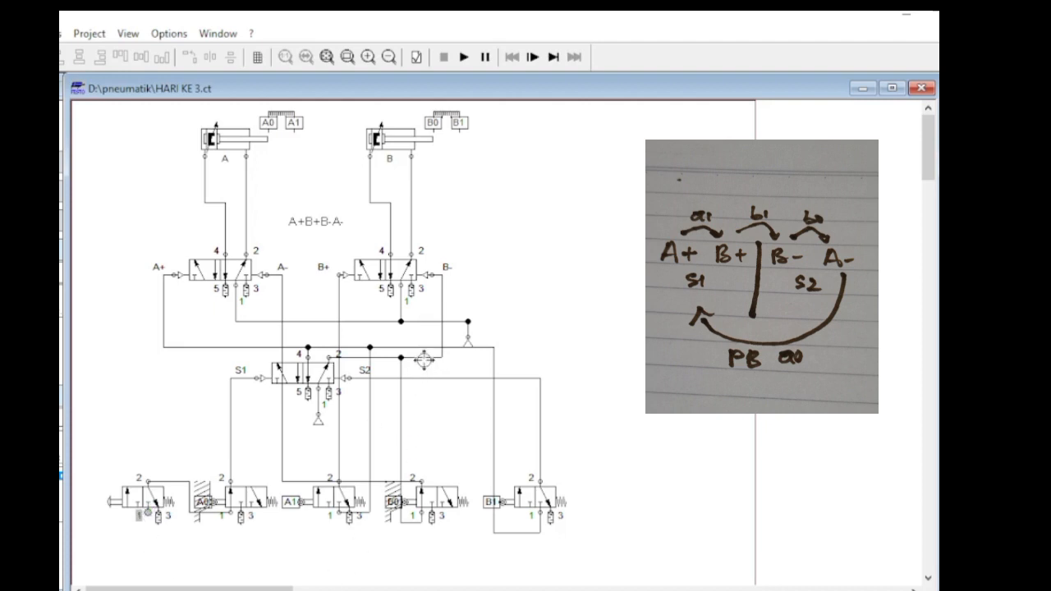
Connect port 1 of the pushbutton valve to the S1/S2 valve's port 2 line, routing the connection around the outside of the B1 valve.
left_click_drag(424, 355, 427, 514)
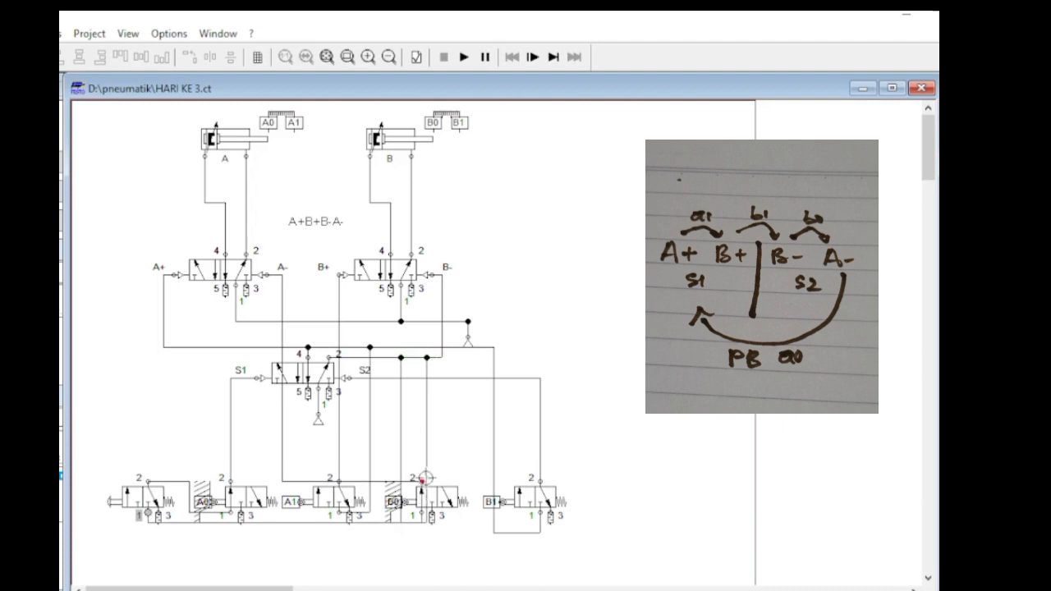
left_click_drag(427, 470, 572, 468)
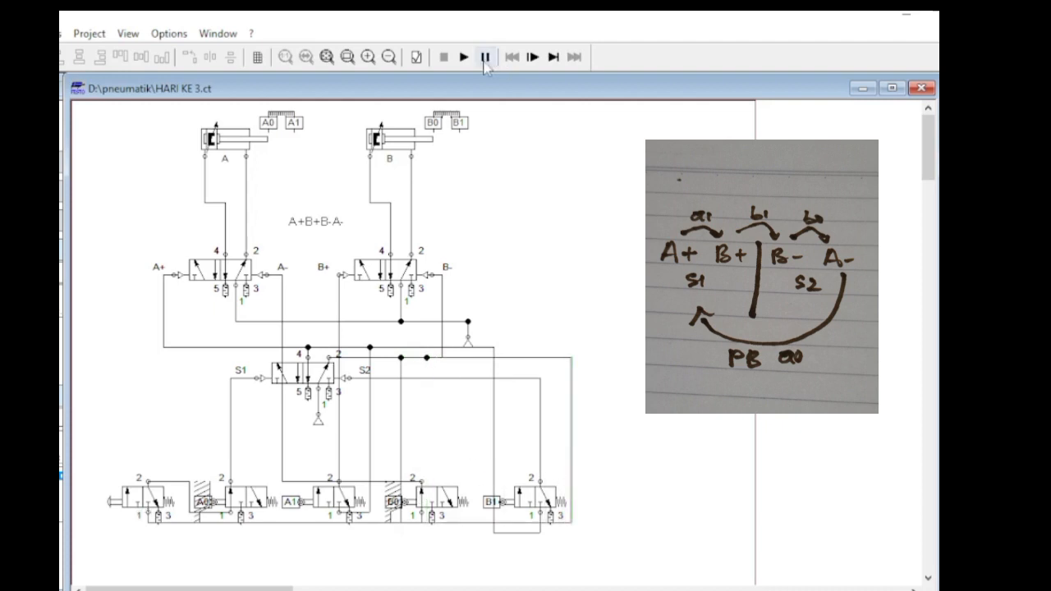
Run the simulation despite the line warnings and actuate the pushbutton valve to test the A+B+B-A- sequence.
left_click(464, 57)
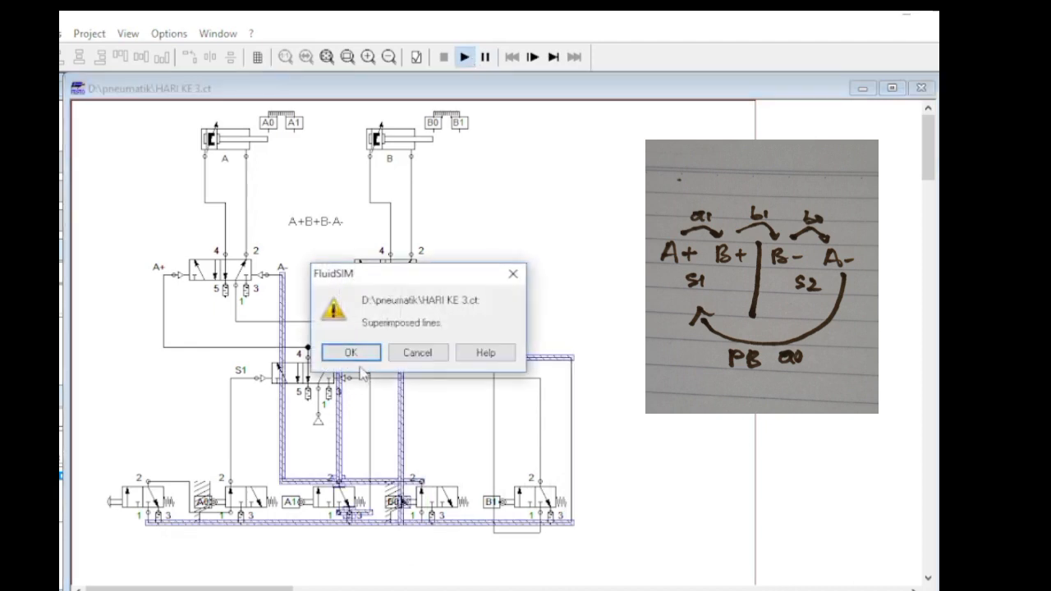
left_click(352, 353)
left_click(355, 354)
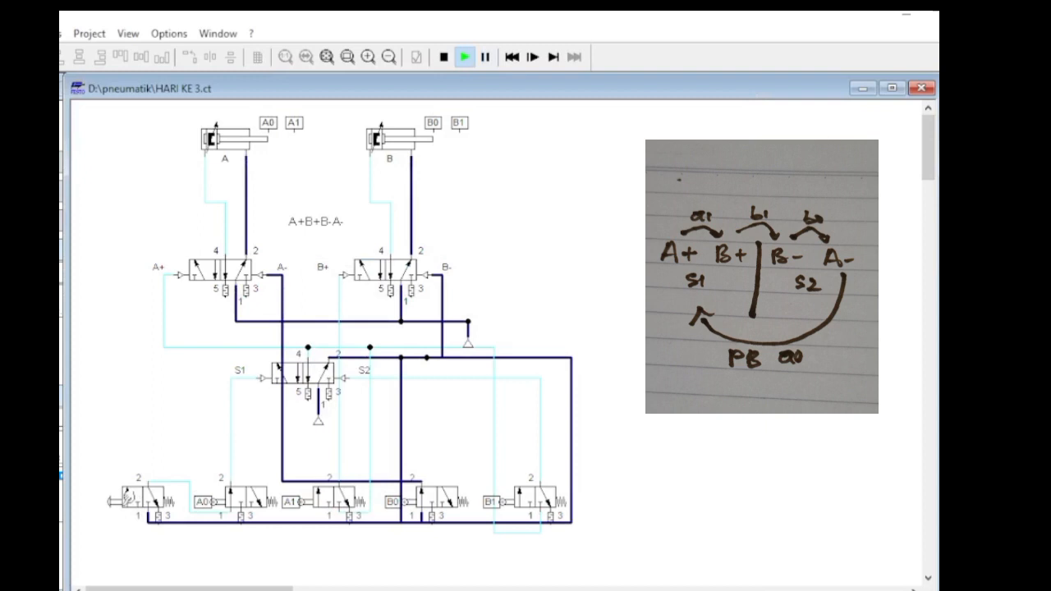
left_click(131, 498)
left_click(132, 492)
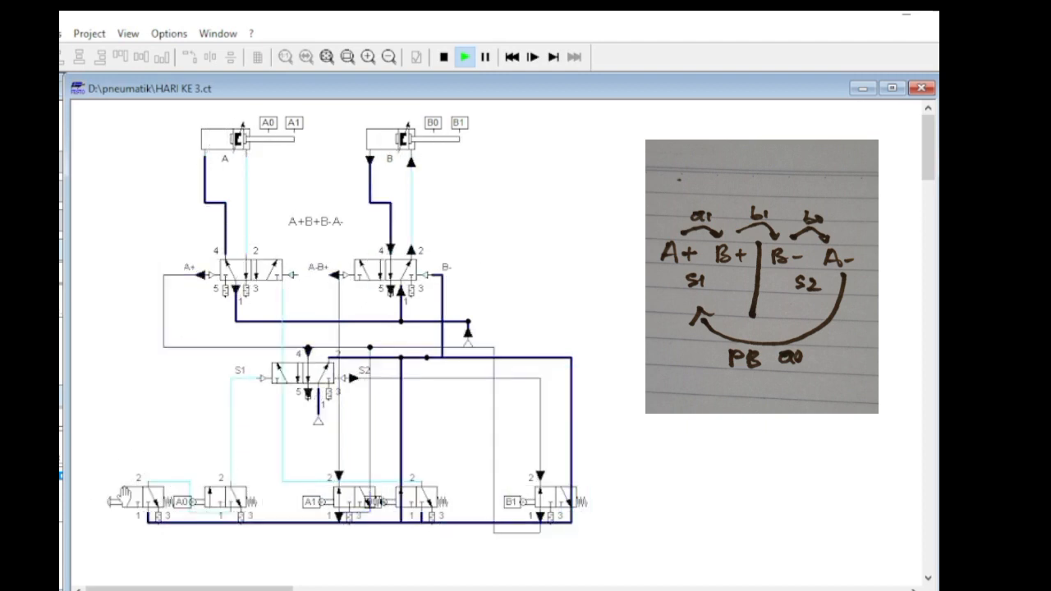